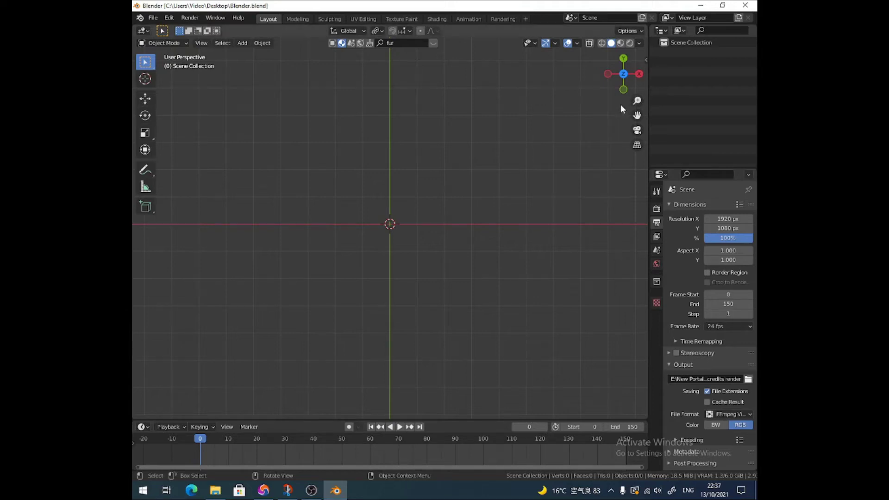
# Search the add-ons in Preferences for 'extra' to make the Pipe Joints objects available.
pyautogui.click(657, 303)
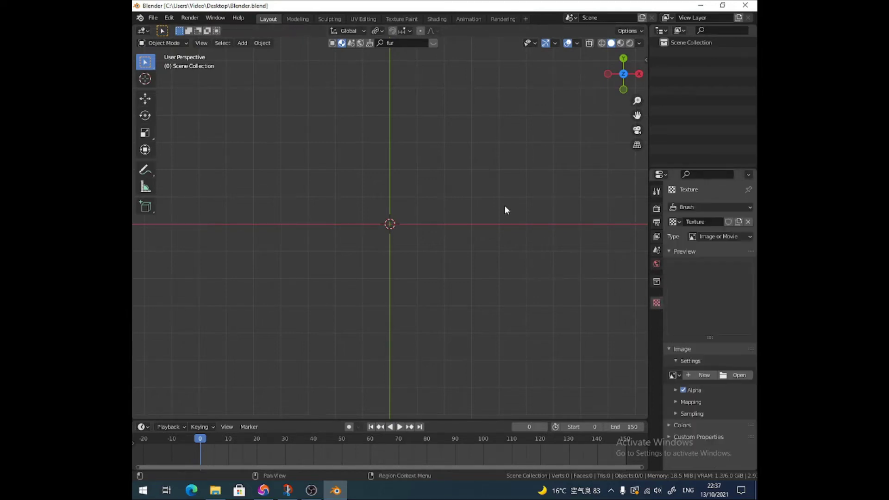
pyautogui.click(242, 43)
pyautogui.moveTo(252, 56)
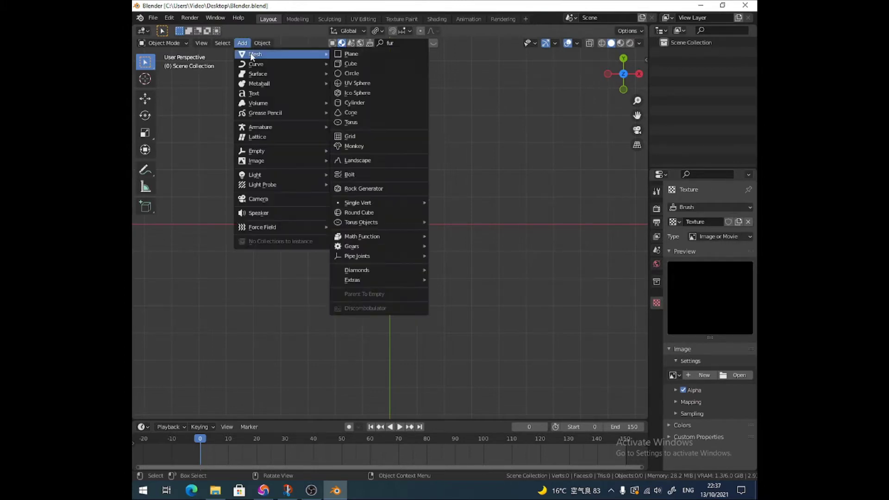
pyautogui.click(171, 19)
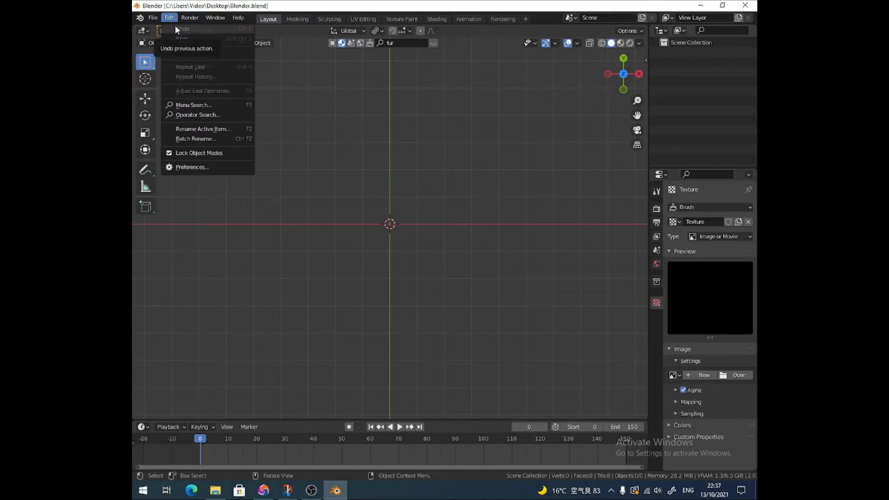
pyautogui.click(220, 168)
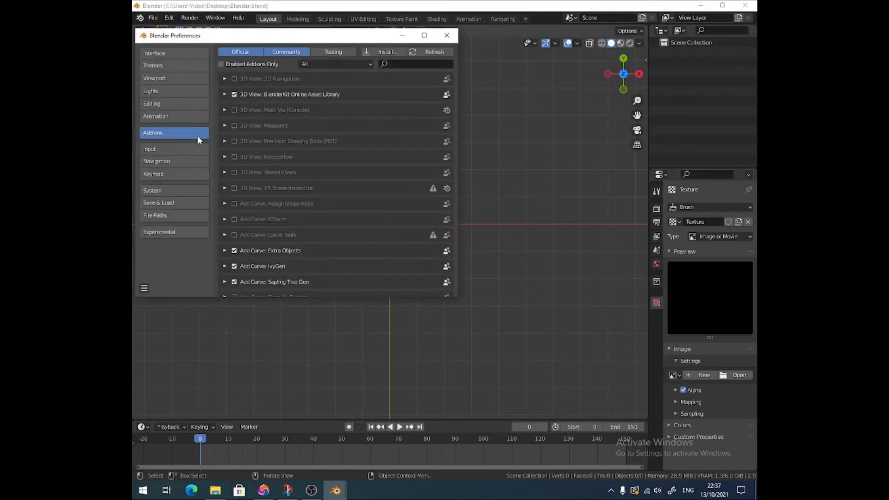
pyautogui.click(419, 65)
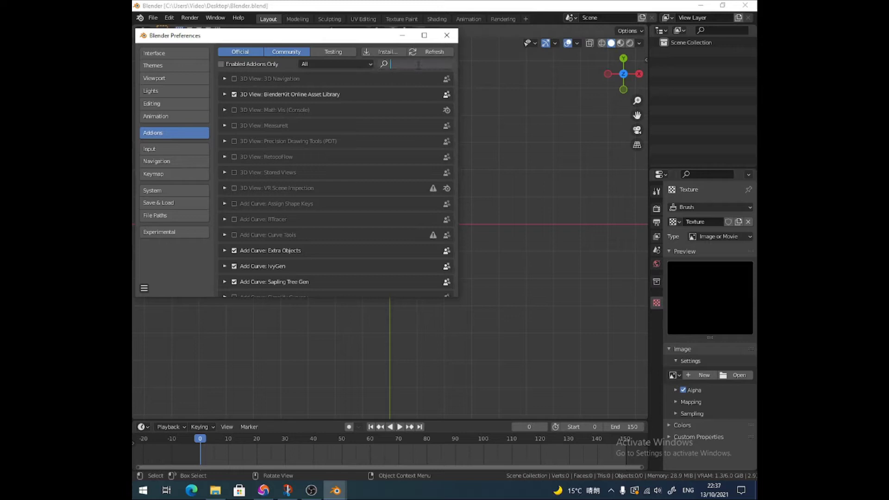
pyautogui.write('extra')
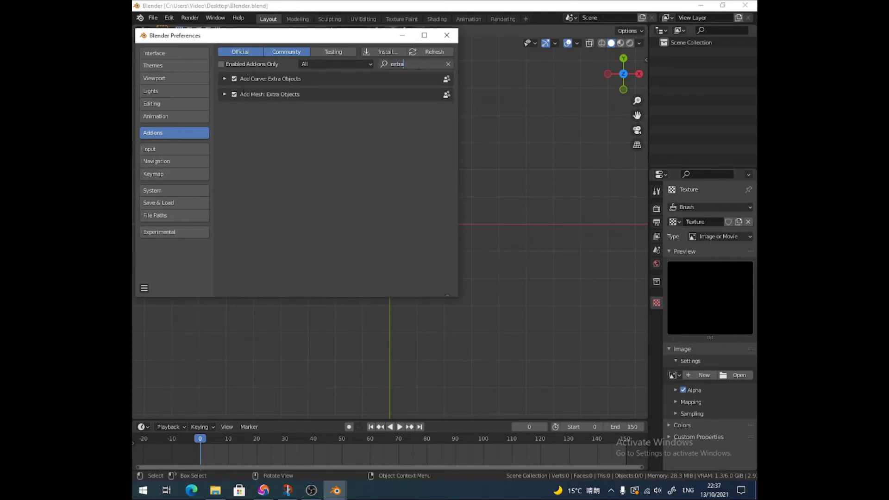
pyautogui.click(447, 35)
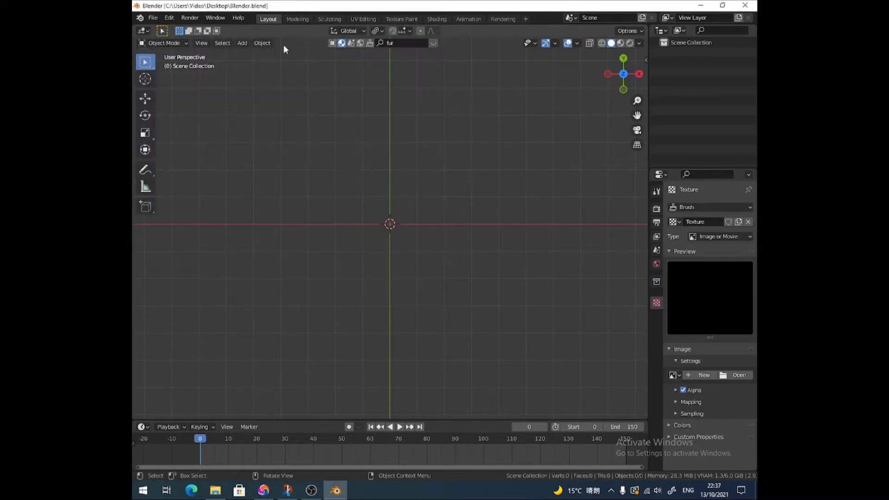
# Add a Pipe T-Joint (1 m radius, 3 m lengths) and orbit to view it upright.
pyautogui.click(244, 43)
pyautogui.moveTo(249, 54)
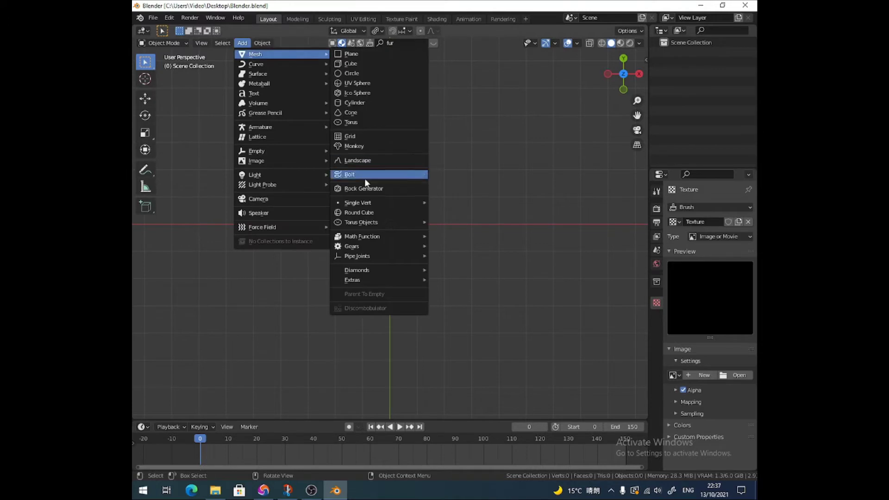
pyautogui.moveTo(366, 257)
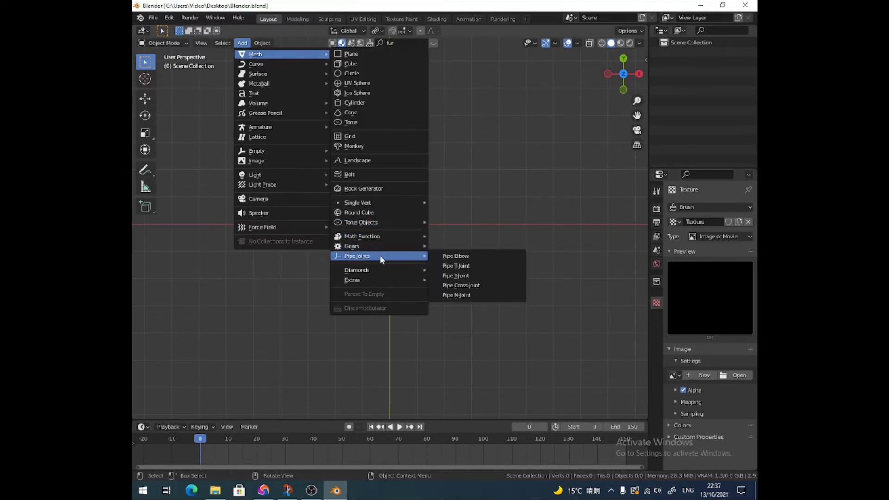
pyautogui.click(457, 268)
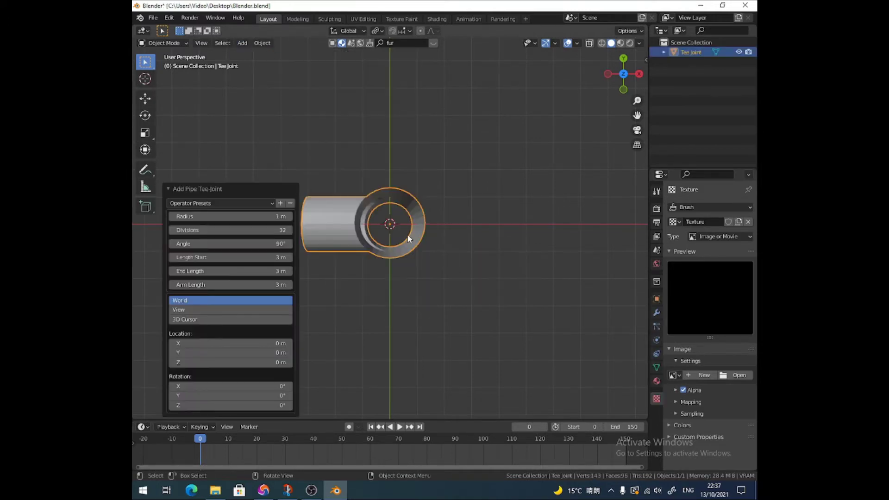
pyautogui.moveTo(407, 235)
pyautogui.mouseDown(button='middle')
pyautogui.moveTo(396, 201)
pyautogui.moveTo(407, 132)
pyautogui.mouseUp(button='middle')
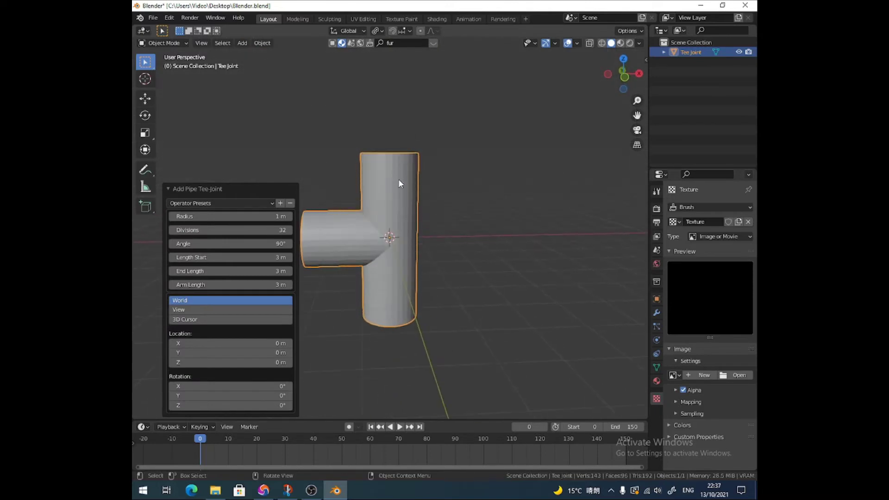
pyautogui.keyDown('shift'); pyautogui.moveTo(359, 201); pyautogui.dragTo(415, 226, button='middle'); pyautogui.keyUp('shift')
# Move the tee joint 7.1817 m along the X axis.
pyautogui.press('g')
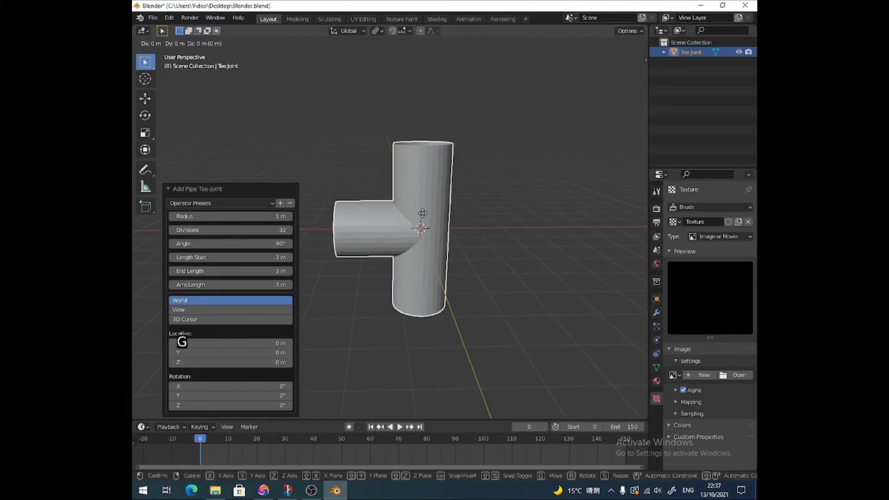
pyautogui.click(618, 212)
pyautogui.keyDown('shift'); pyautogui.moveTo(618, 211); pyautogui.dragTo(491, 203, button='middle'); pyautogui.keyUp('shift')
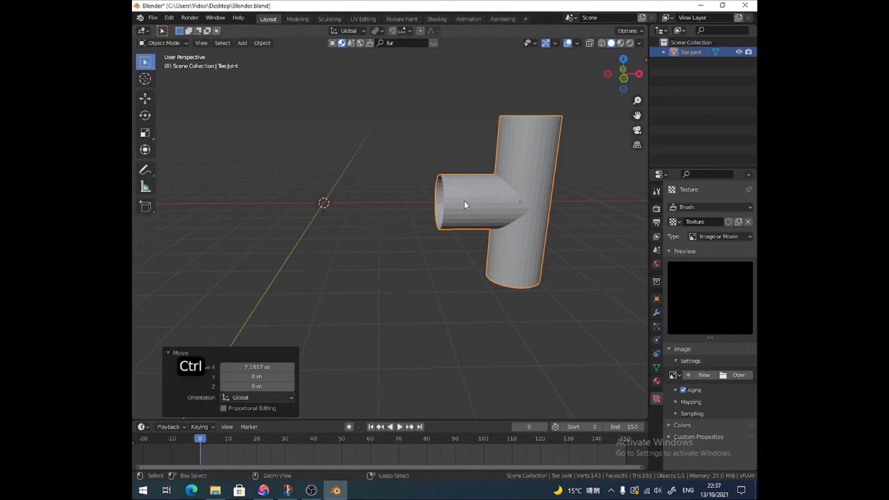
# Apply all transforms to the tee joint.
pyautogui.hotkey('ctrl', 'a')
pyautogui.click(442, 228)
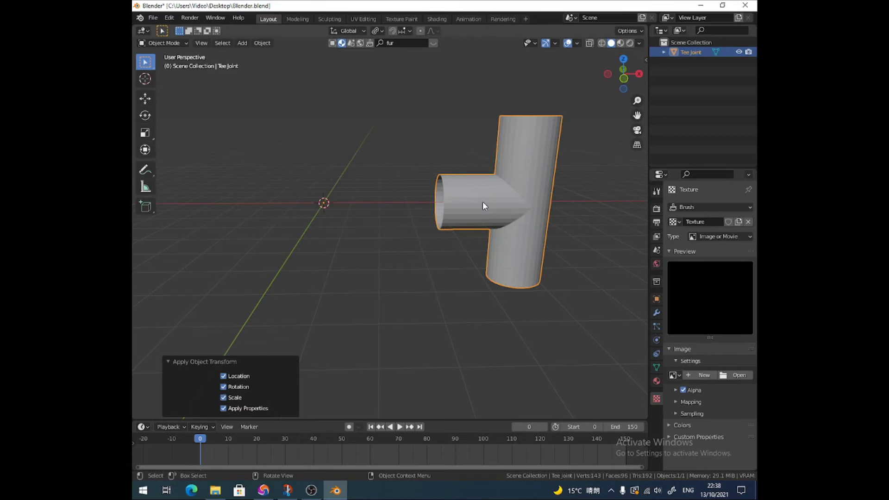
pyautogui.press('F3')
pyautogui.write('symme')
# In Edit Mode, Symmetrize the tee joint mesh with direction +X to -X.
pyautogui.press('Tab')
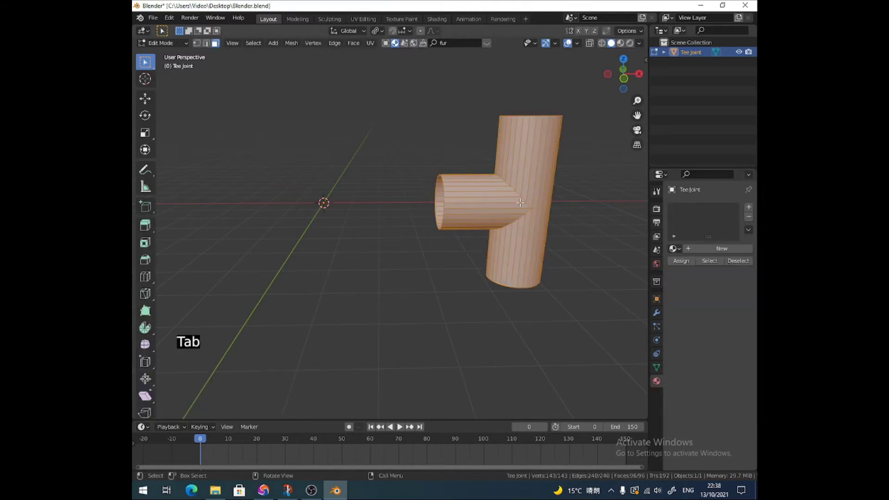
pyautogui.press('F3')
pyautogui.write('symm')
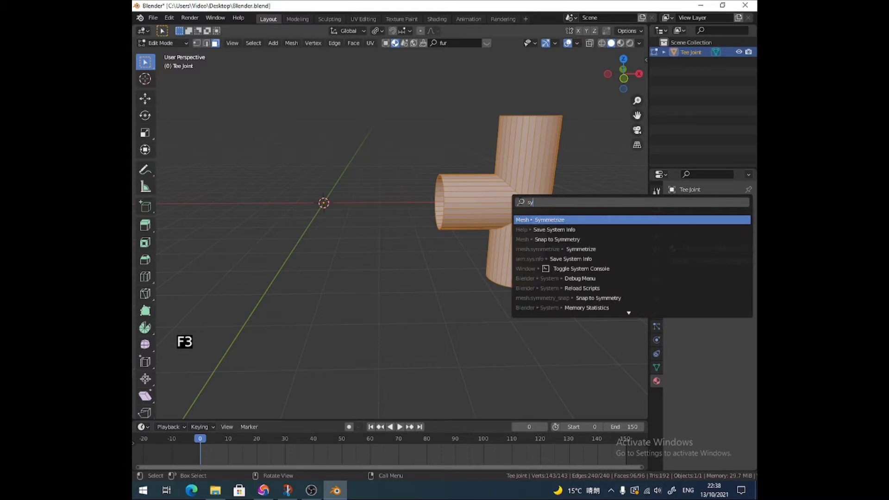
pyautogui.click(549, 220)
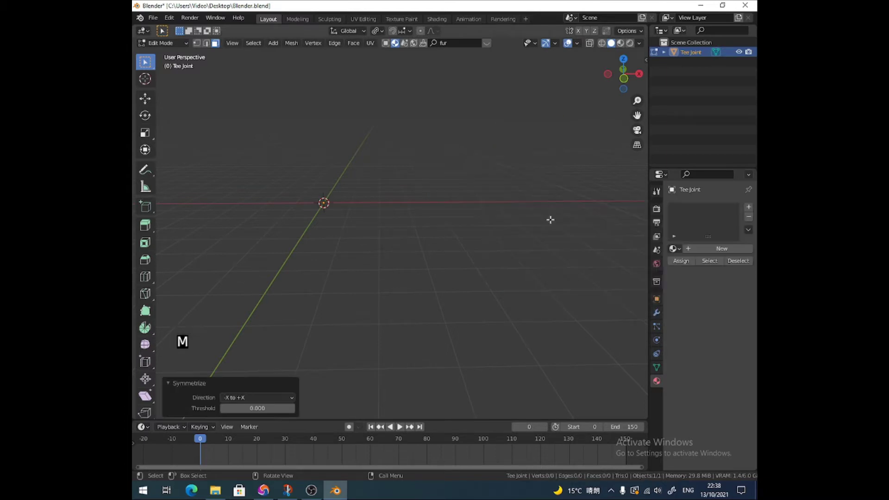
pyautogui.click(254, 397)
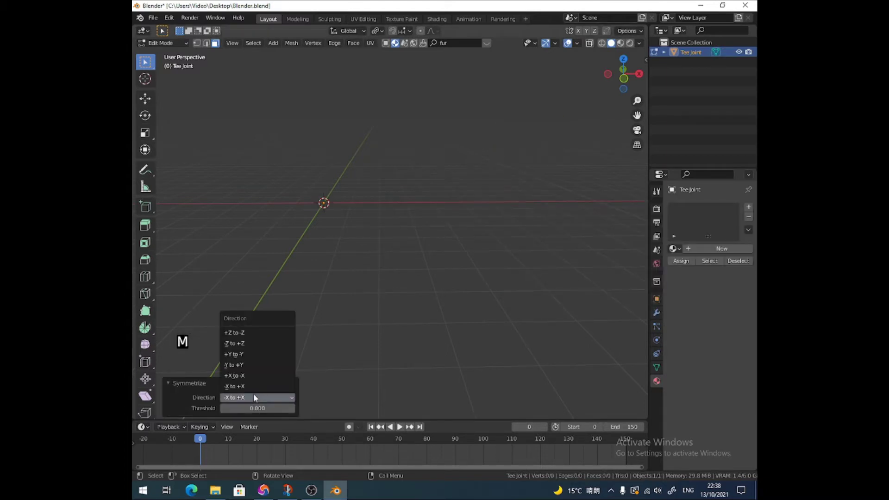
pyautogui.click(234, 376)
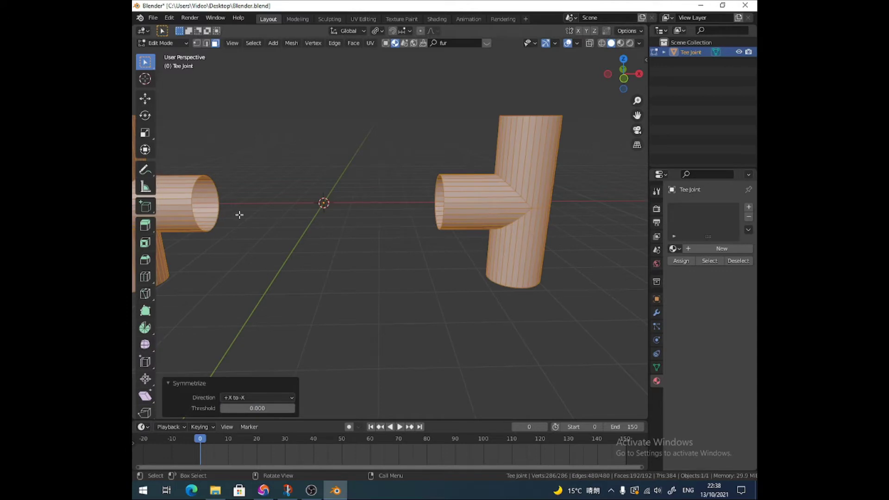
# Select the facing open end loops of the loose tube and the tee joint's arm.
pyautogui.press('2')
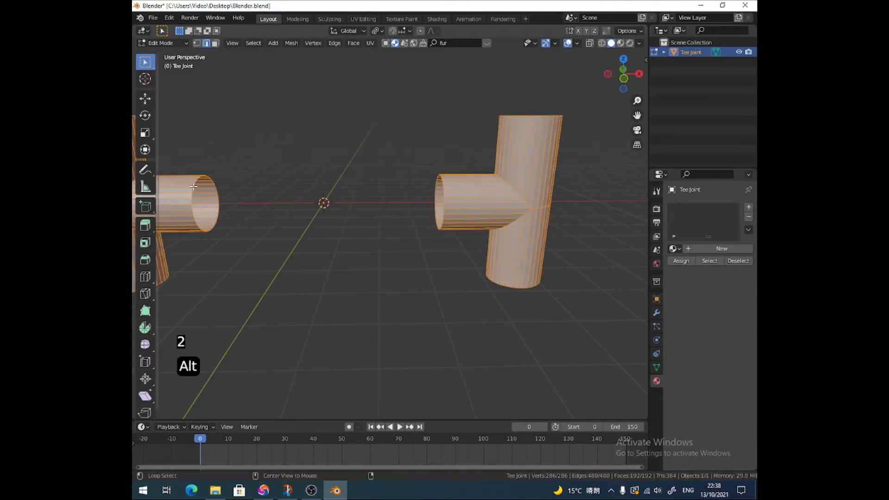
pyautogui.keyDown('alt'); pyautogui.click(193, 187); pyautogui.keyUp('alt')
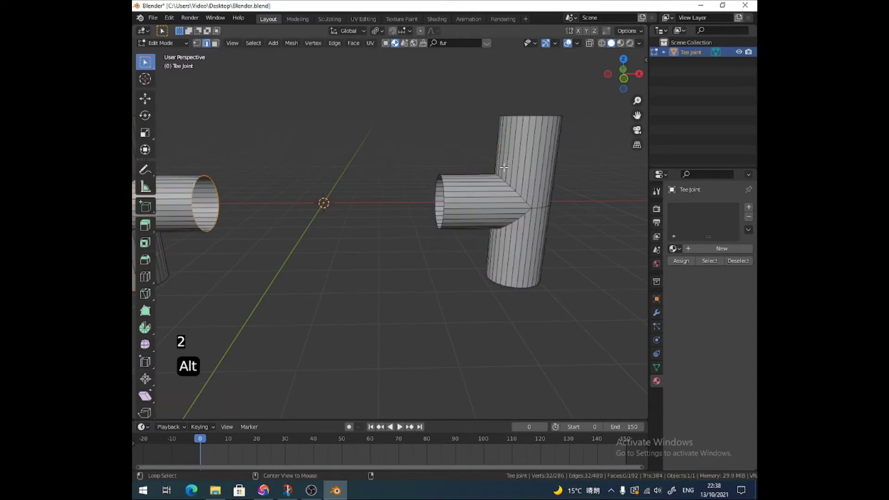
pyautogui.keyDown('alt'); pyautogui.keyDown('shift'); pyautogui.click(445, 196); pyautogui.keyUp('shift'); pyautogui.keyUp('alt')
pyautogui.keyDown('alt'); pyautogui.click(443, 209); pyautogui.keyUp('alt')
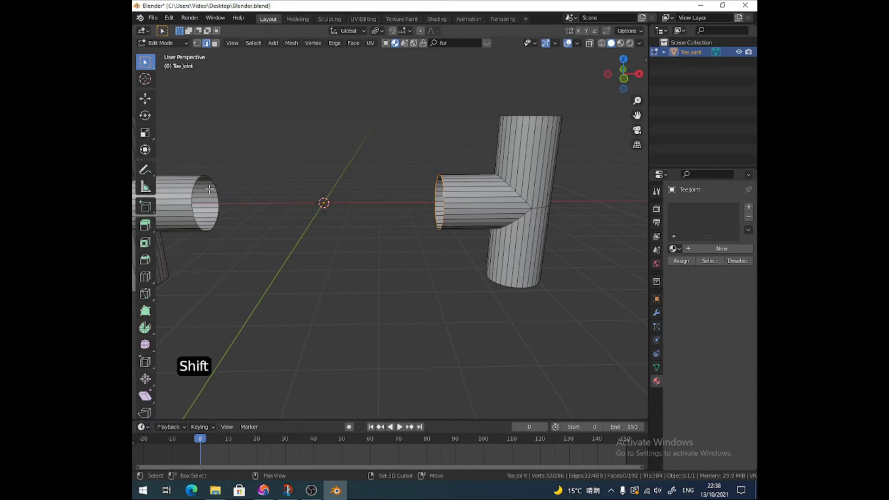
pyautogui.hotkey('shift', 'alt')
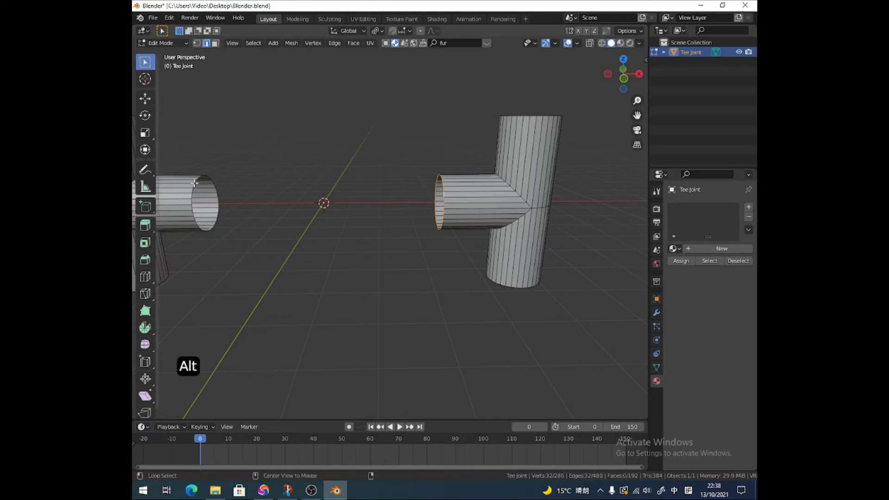
pyautogui.keyDown('alt'); pyautogui.keyDown('shift'); pyautogui.click(194, 183); pyautogui.keyUp('shift'); pyautogui.keyUp('alt')
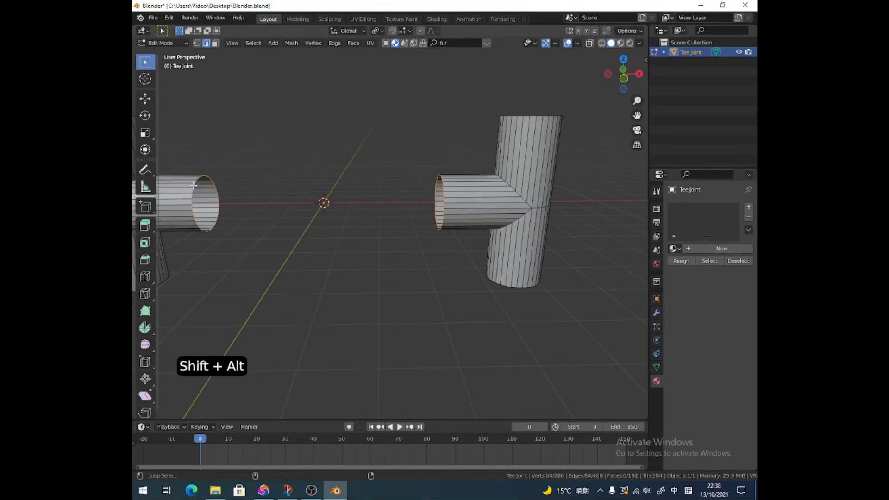
pyautogui.click(338, 43)
# Bridge the two open ends, then dissolve the two leftover seam rings.
pyautogui.click(358, 73)
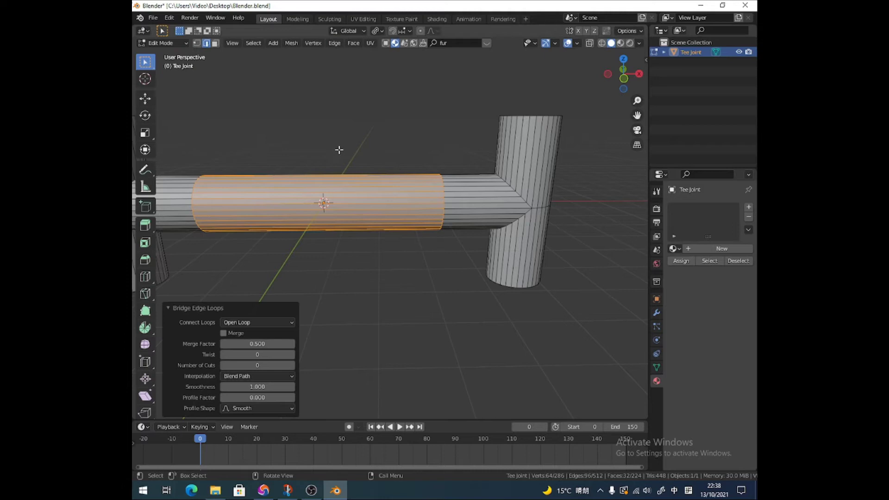
pyautogui.press('2')
pyautogui.keyDown('alt'); pyautogui.click(443, 189); pyautogui.keyUp('alt')
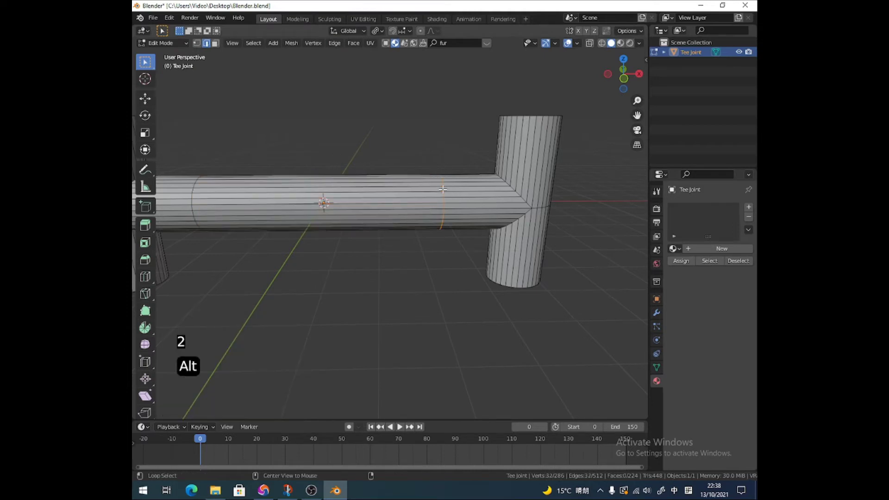
pyautogui.keyDown('alt'); pyautogui.keyDown('shift'); pyautogui.click(195, 190); pyautogui.keyUp('shift'); pyautogui.keyUp('alt')
pyautogui.press('x')
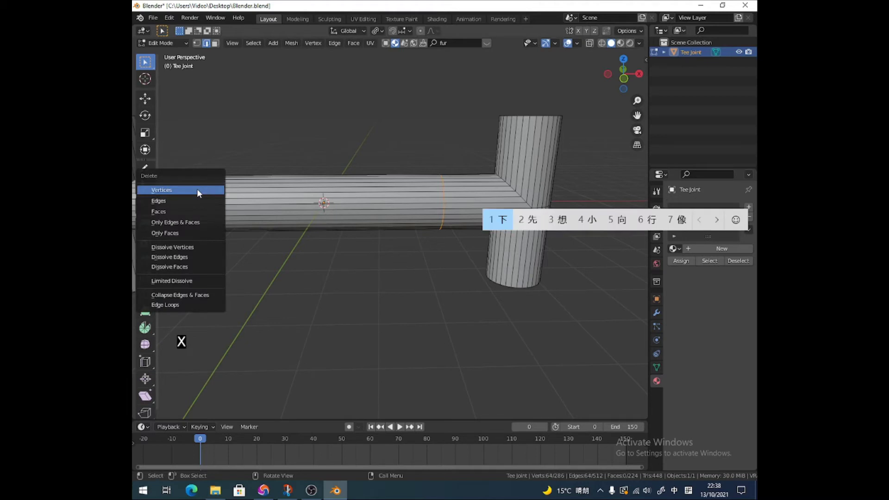
pyautogui.press('i')
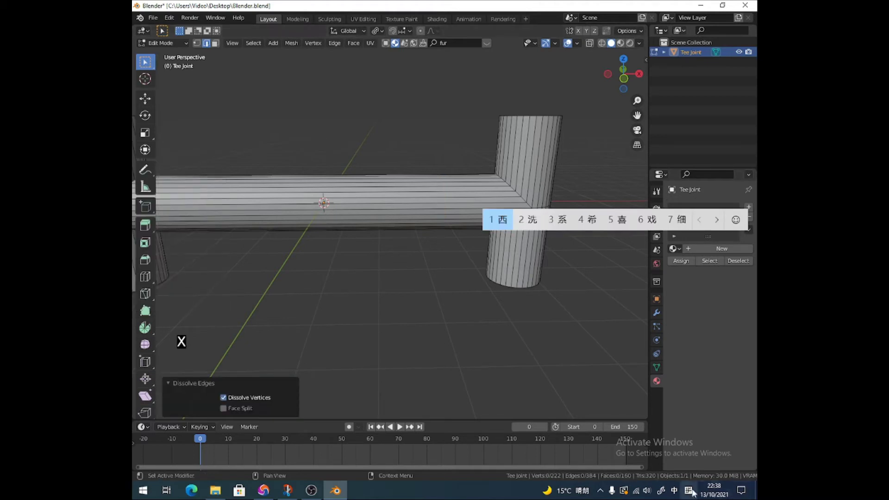
# Switch keyboard input to English and return to Object Mode in a front view.
pyautogui.click(690, 491)
pyautogui.click(667, 402)
pyautogui.scroll(-4, 375, 217)
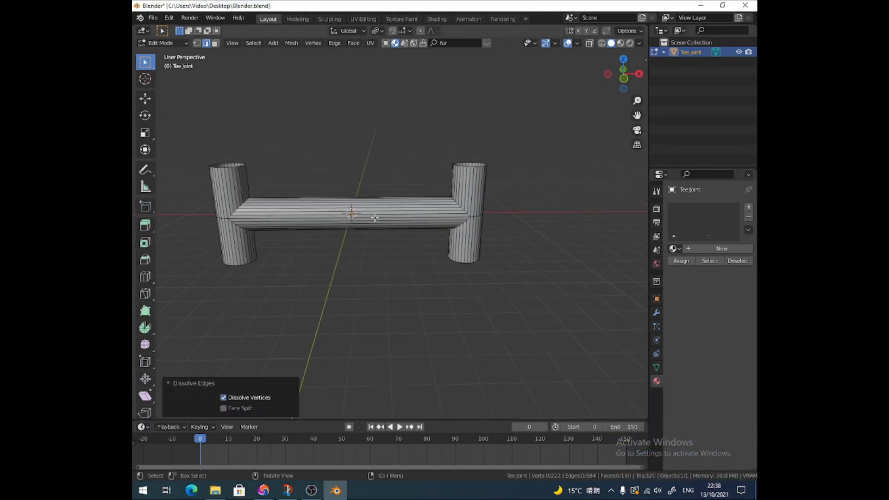
pyautogui.moveTo(375, 217); pyautogui.dragTo(374, 204, button='middle')
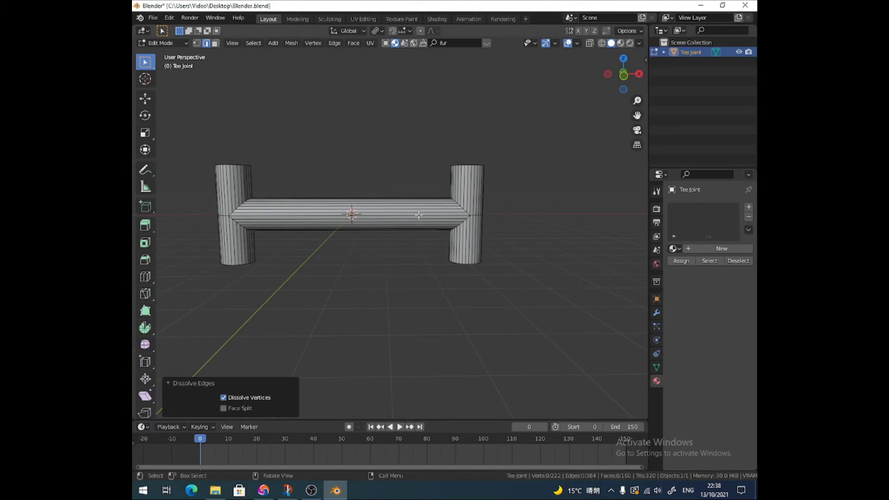
pyautogui.press('Tab')
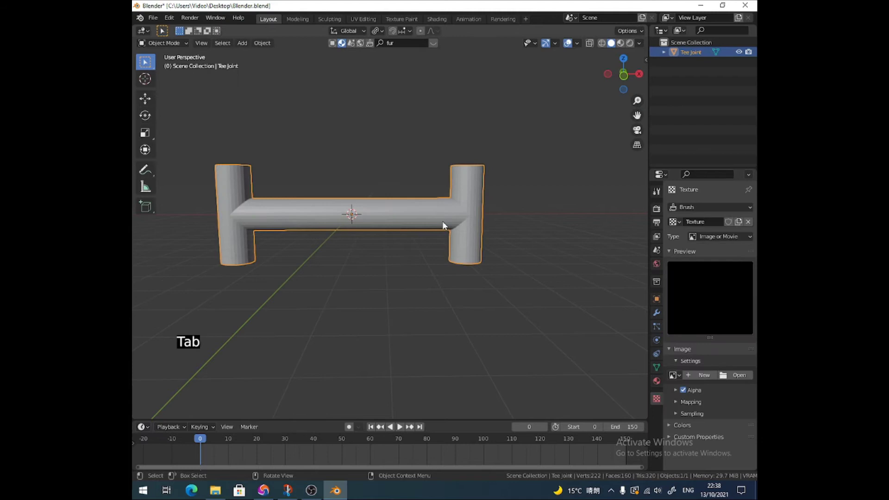
# Raise the top rims of both uprights 2 m along Z.
pyautogui.press('Tab')
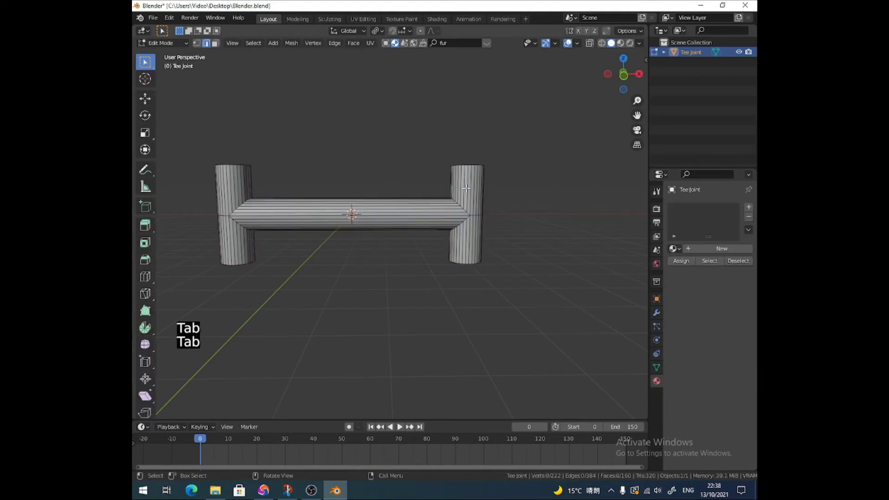
pyautogui.press('2')
pyautogui.keyDown('alt'); pyautogui.click(465, 166); pyautogui.keyUp('alt')
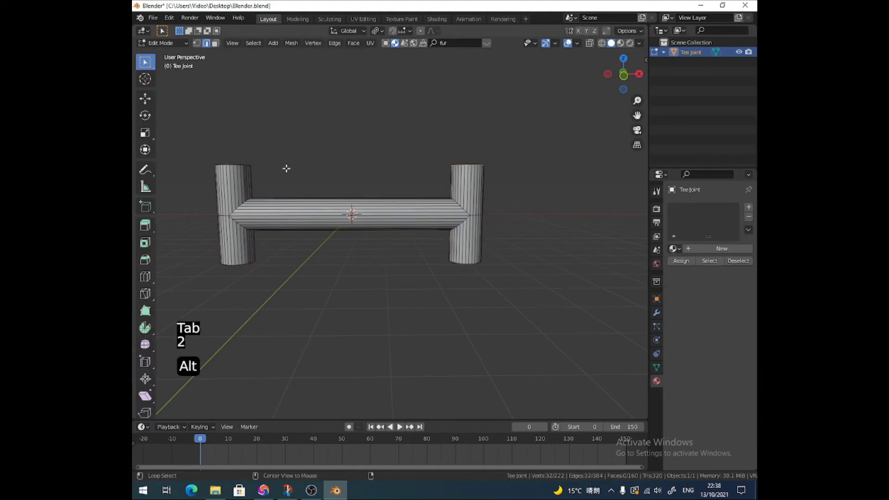
pyautogui.keyDown('alt'); pyautogui.keyDown('shift'); pyautogui.click(237, 165); pyautogui.keyUp('shift'); pyautogui.keyUp('alt')
pyautogui.write('g')
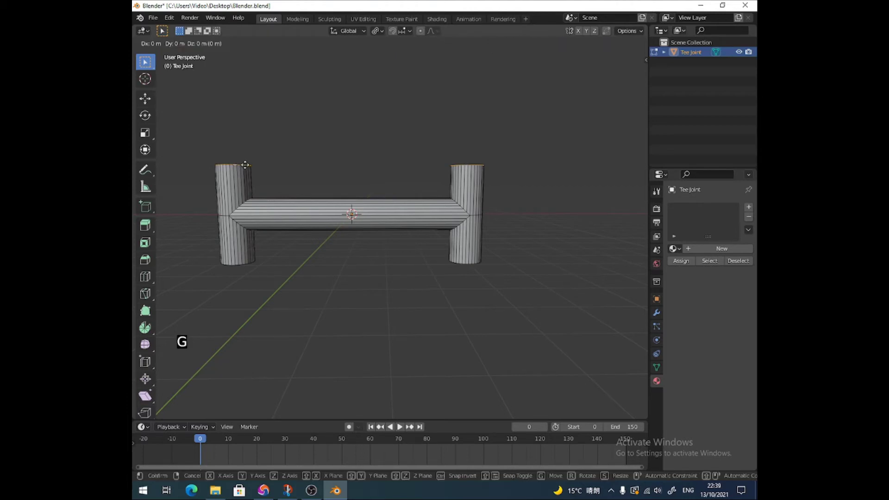
pyautogui.write('z')
pyautogui.write('5')
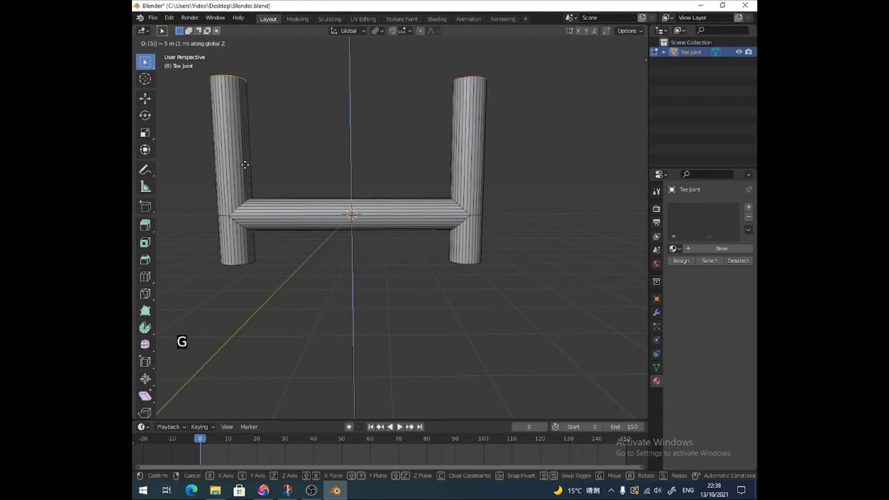
pyautogui.press('Escape')
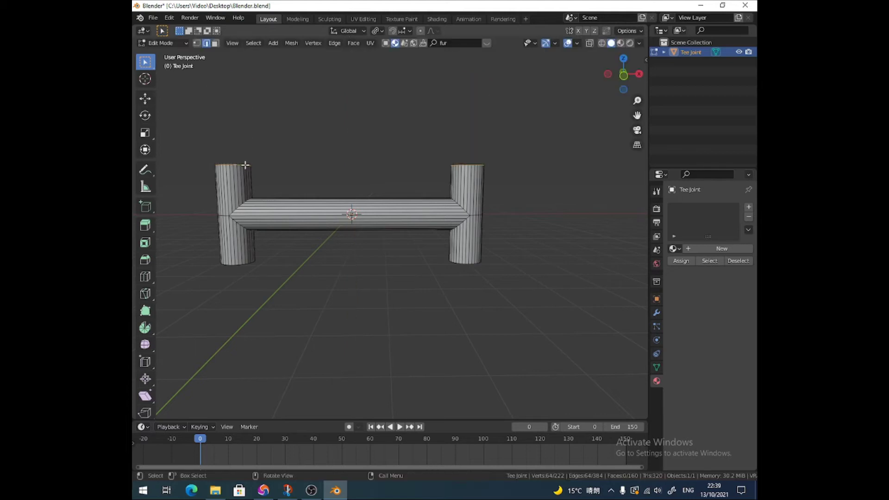
pyautogui.write('gz2')
pyautogui.press('Return')
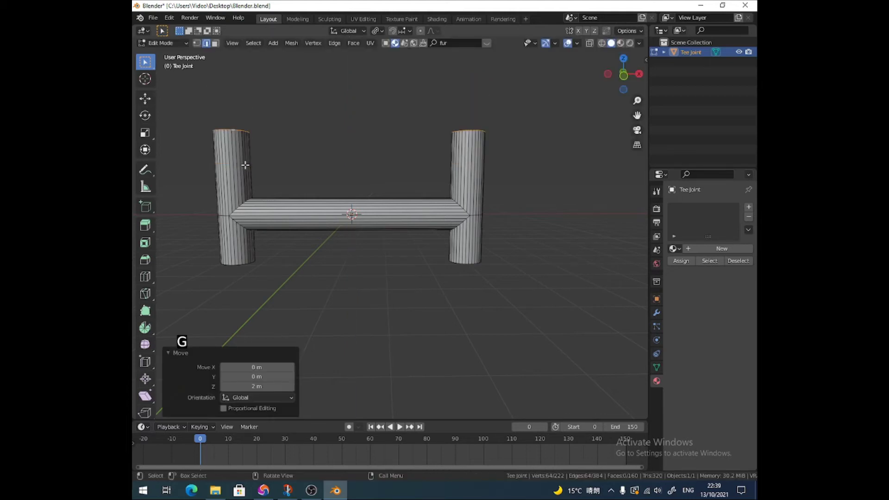
# Lower the bottom rims 2 m along Z and return to Object Mode.
pyautogui.keyDown('alt'); pyautogui.click(243, 264); pyautogui.keyUp('alt')
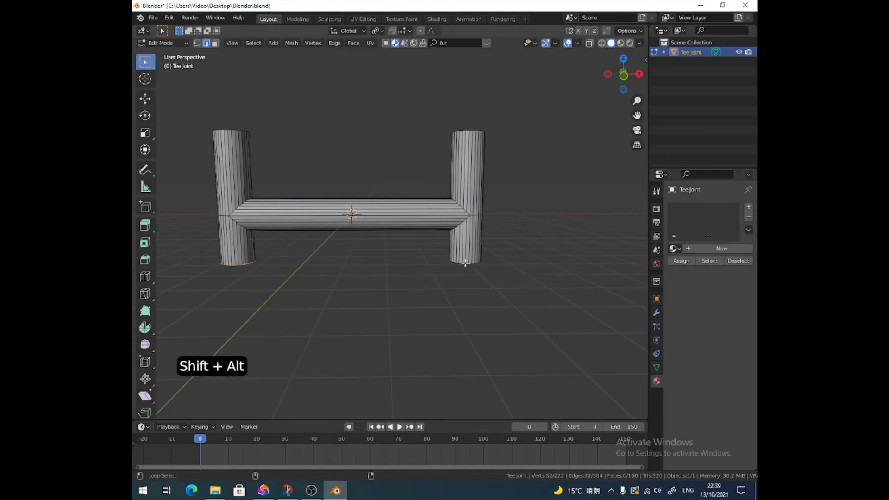
pyautogui.press('g')
pyautogui.press('z')
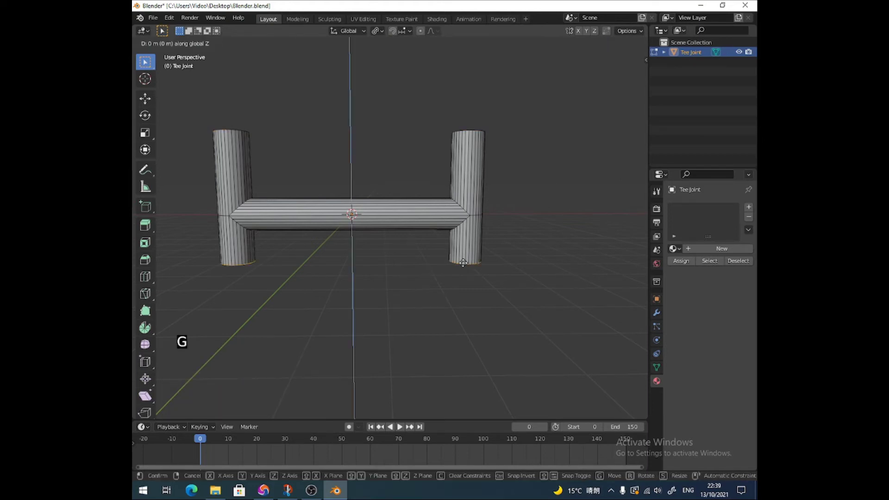
pyautogui.press('2')
pyautogui.press('Return')
pyautogui.press('Escape')
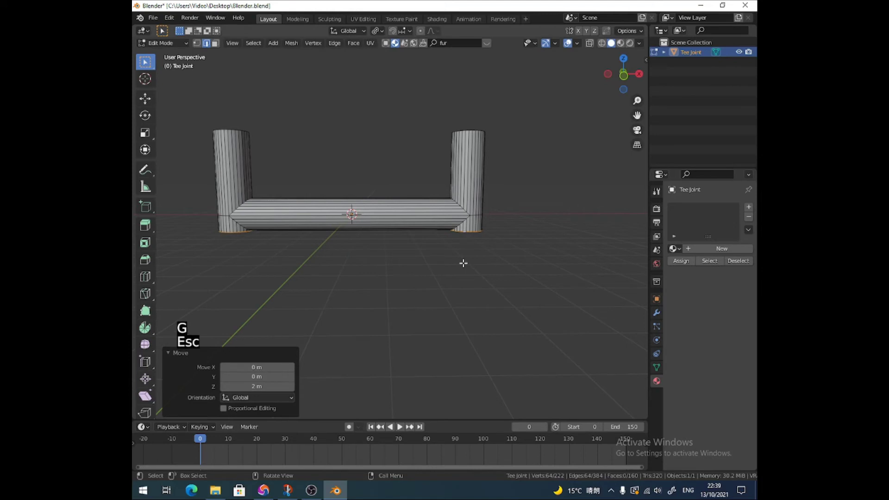
pyautogui.hotkey('ctrl', 'z')
pyautogui.press('g')
pyautogui.press('z')
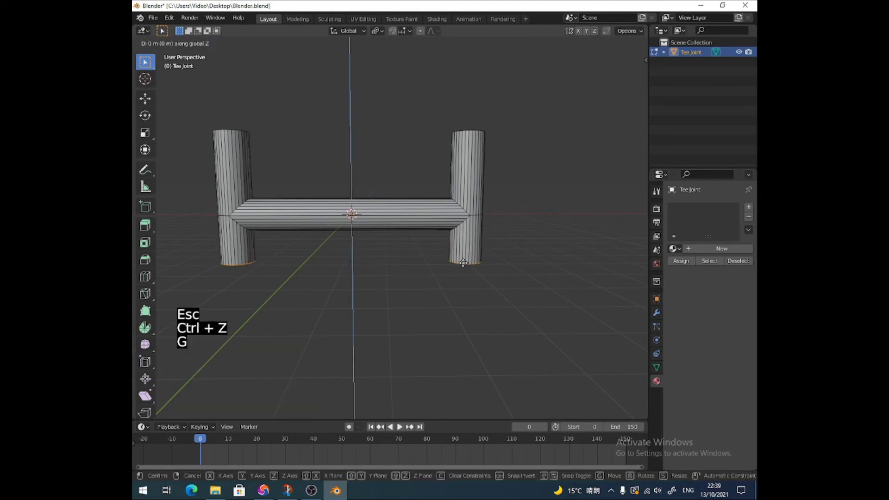
pyautogui.press('-')
pyautogui.press('2')
pyautogui.click(463, 263)
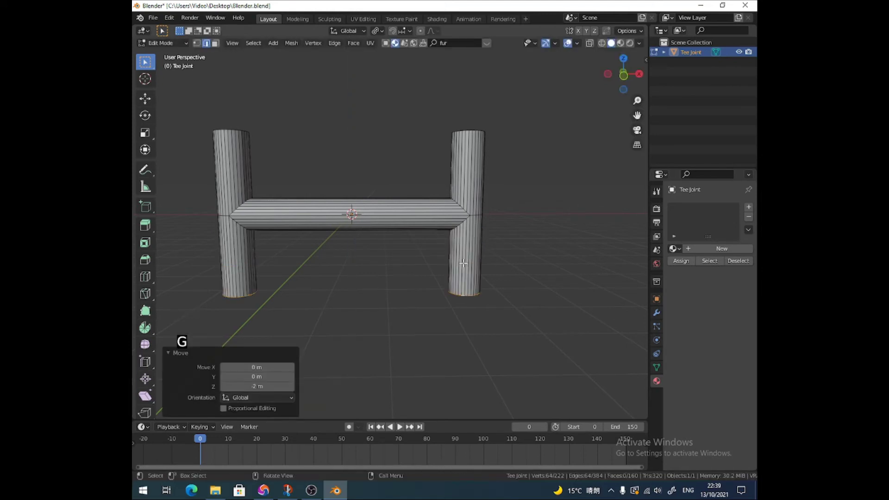
pyautogui.press('Tab')
# Add an Array modifier with X offset factor 0 and Z offset factor 1.
pyautogui.click(657, 313)
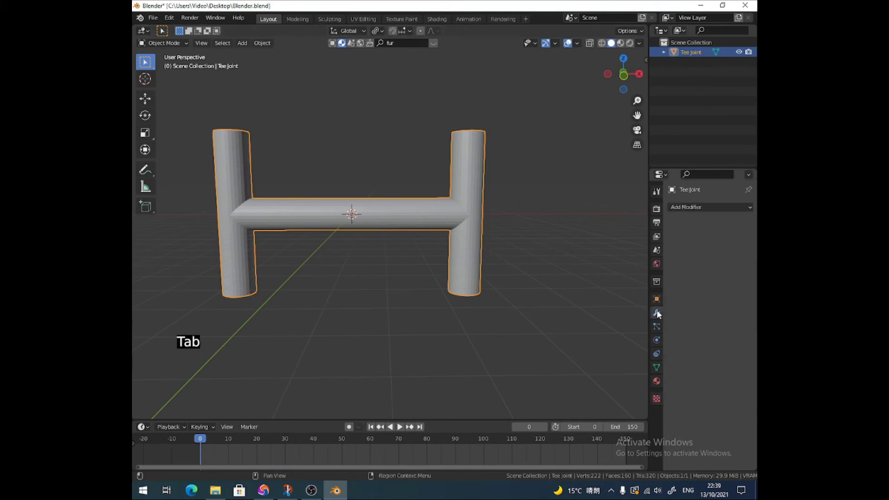
pyautogui.click(699, 209)
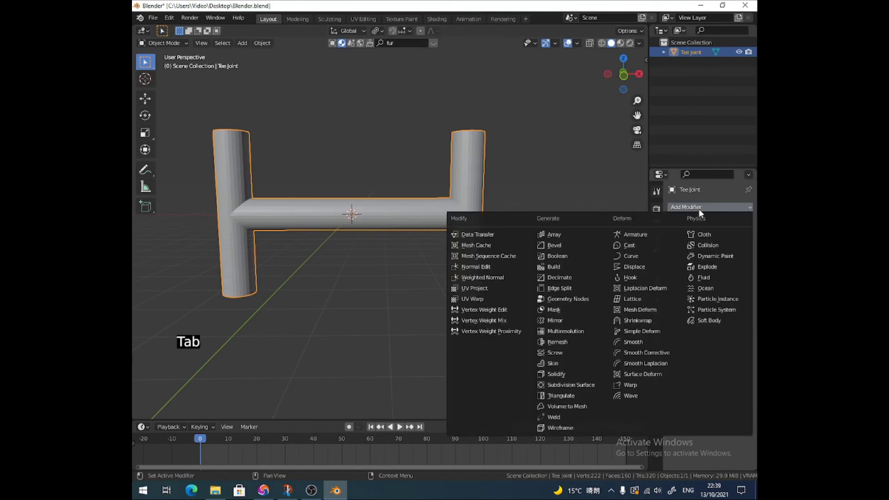
pyautogui.click(573, 236)
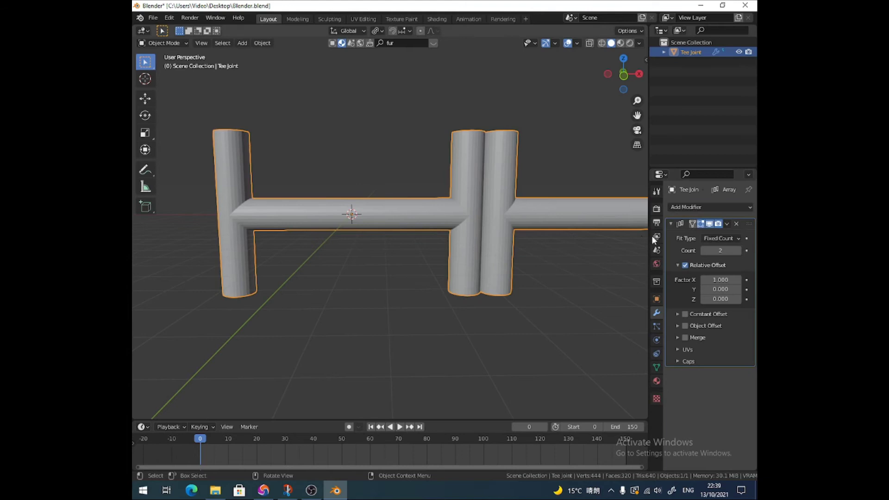
pyautogui.click(714, 280)
pyautogui.write('0')
pyautogui.press('Return')
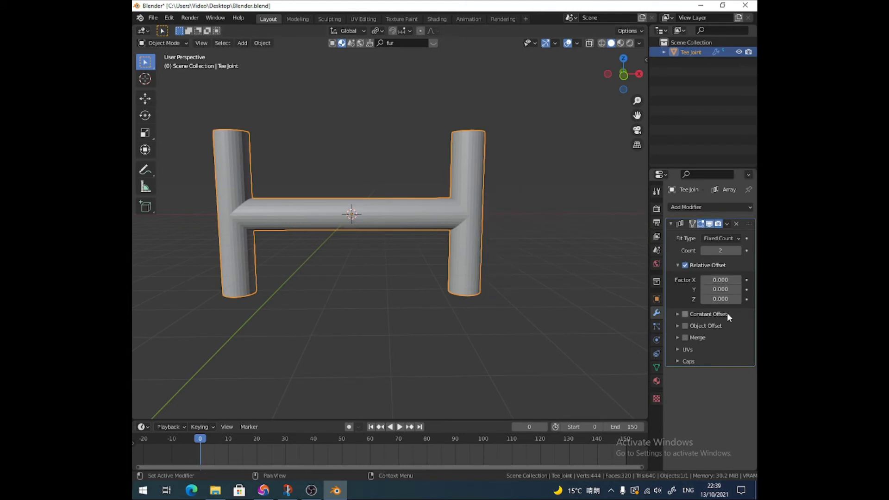
pyautogui.click(719, 299)
pyautogui.write('1')
pyautogui.press('Return')
pyautogui.scroll(-5, 405, 143)
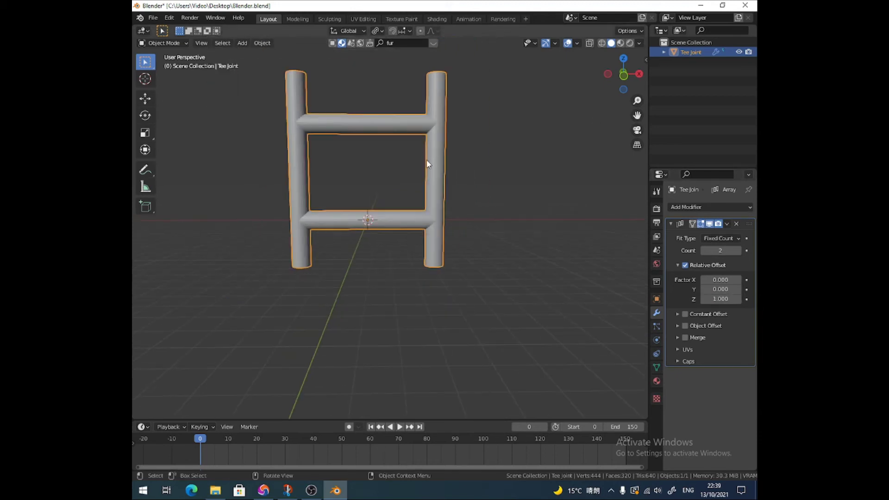
pyautogui.keyDown('shift'); pyautogui.moveTo(426, 159); pyautogui.dragTo(401, 249, button='middle'); pyautogui.keyUp('shift')
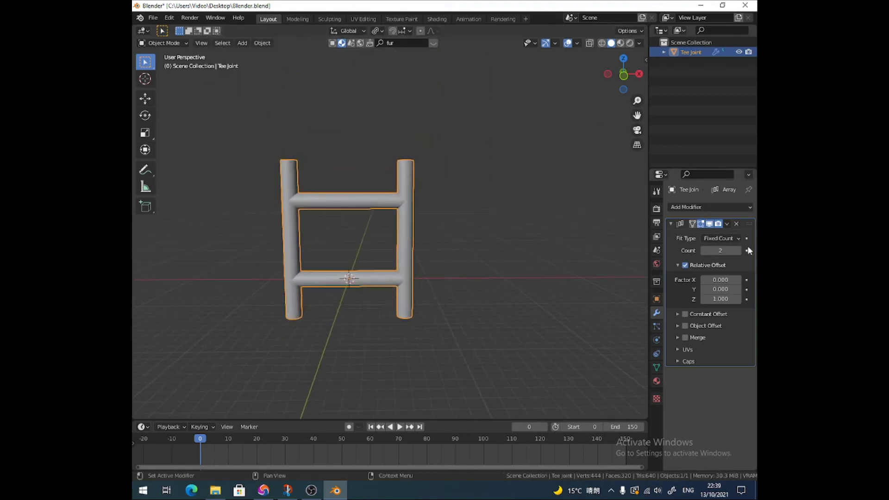
# Raise the array count to 11, apply the modifier, and enter Edit Mode.
pyautogui.moveTo(740, 250); pyautogui.dragTo(764, 250)
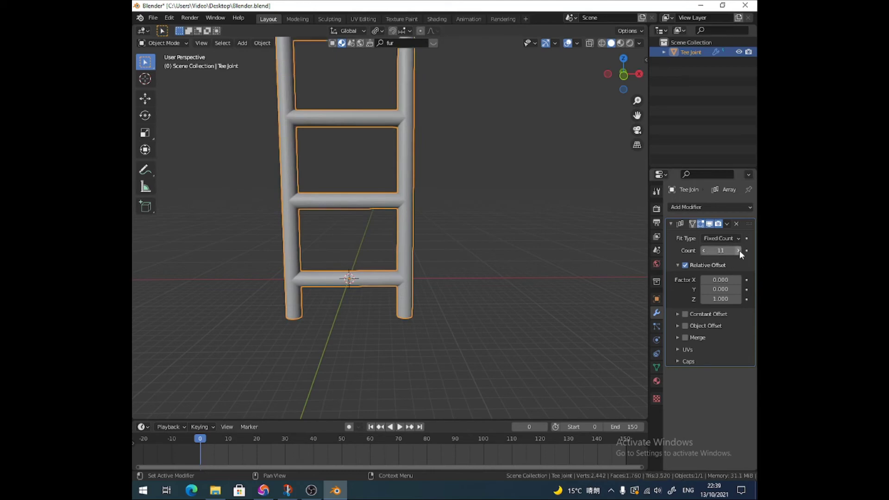
pyautogui.scroll(-6, 477, 245)
pyautogui.keyDown('shift'); pyautogui.moveTo(457, 245); pyautogui.dragTo(444, 235, button='middle'); pyautogui.keyUp('shift')
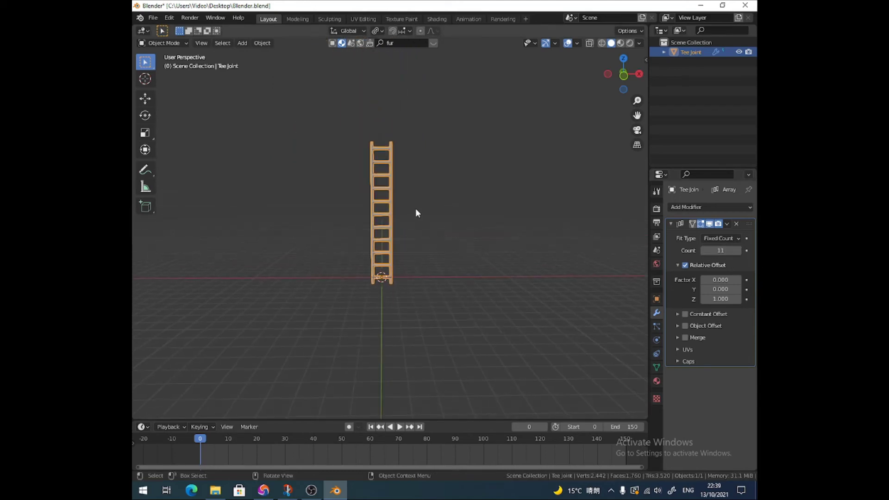
pyautogui.scroll(3, 416, 213)
pyautogui.keyDown('shift'); pyautogui.moveTo(414, 154); pyautogui.dragTo(416, 275, button='middle'); pyautogui.keyUp('shift')
pyautogui.press('Tab')
pyautogui.moveTo(423, 246); pyautogui.dragTo(433, 303, button='middle')
pyautogui.hotkey('ctrl', 'a')
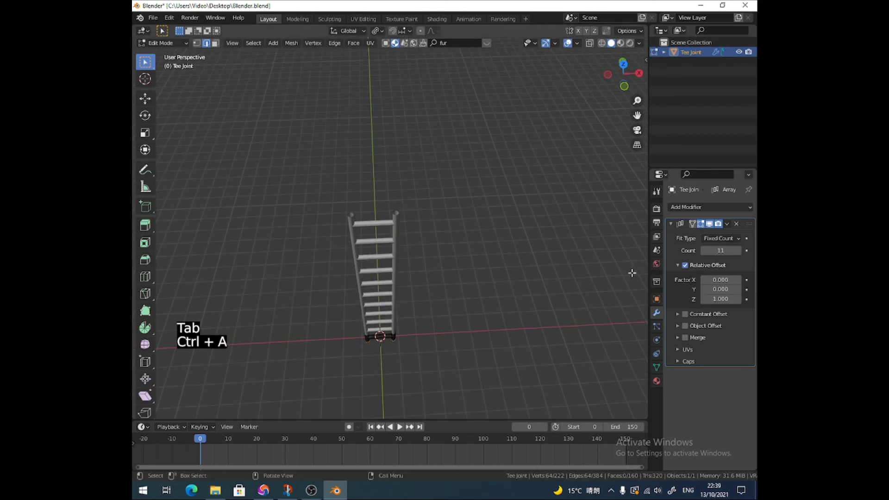
pyautogui.press('Tab')
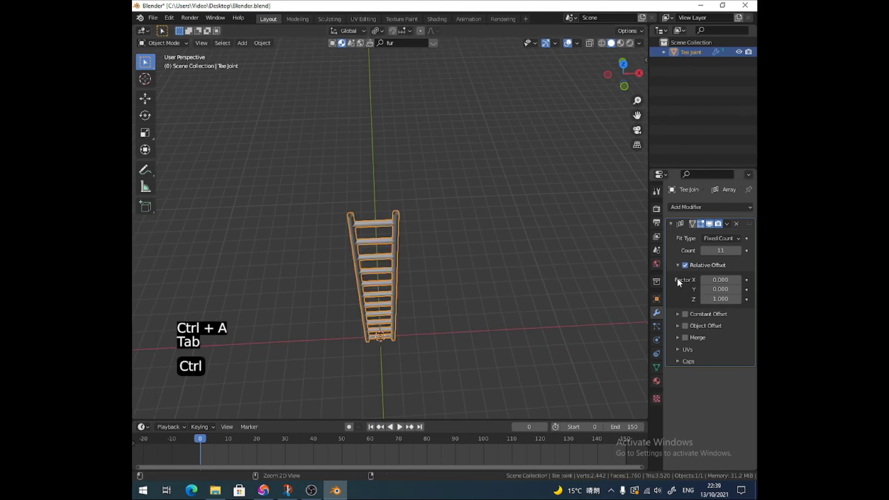
pyautogui.hotkey('ctrl', 'a')
pyautogui.scroll(4, 421, 238)
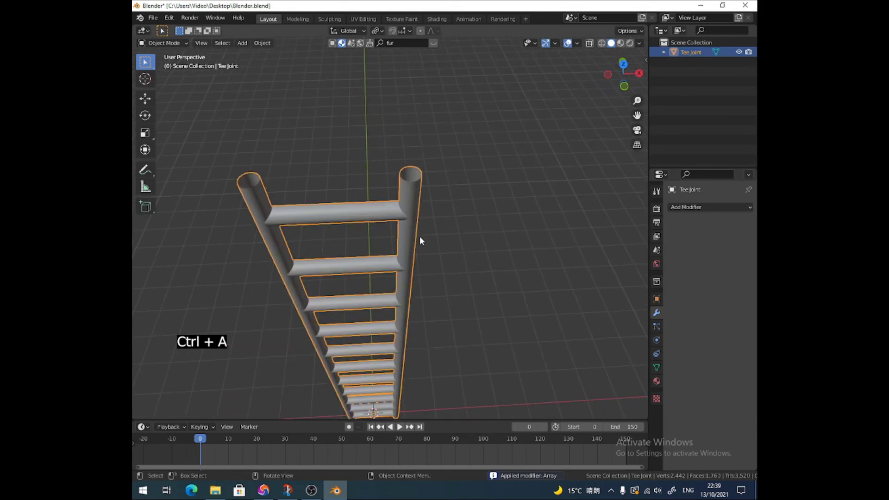
pyautogui.press('Tab')
# Cap the open top ends of both ladder rails with faces.
pyautogui.scroll(5, 413, 177)
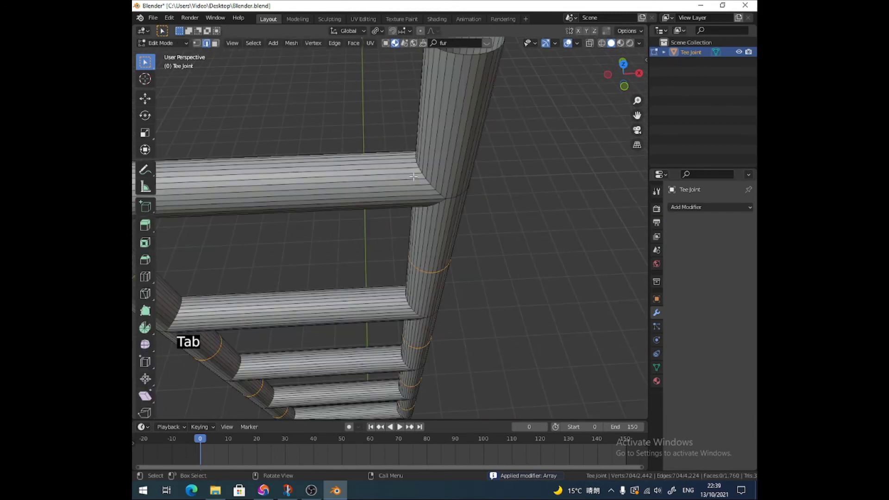
pyautogui.scroll(-3, 413, 176)
pyautogui.press('2')
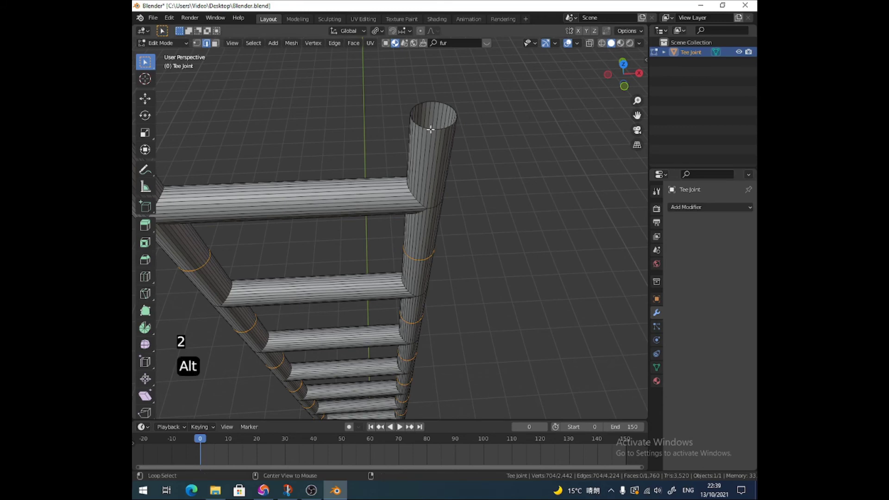
pyautogui.keyDown('alt'); pyautogui.click(431, 129); pyautogui.keyUp('alt')
pyautogui.press('f')
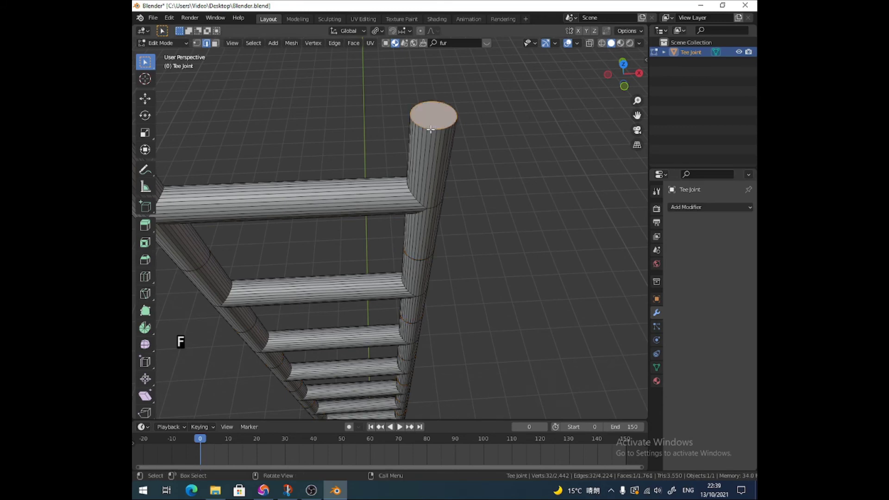
pyautogui.moveTo(410, 166); pyautogui.dragTo(475, 158, button='middle')
pyautogui.press('f')
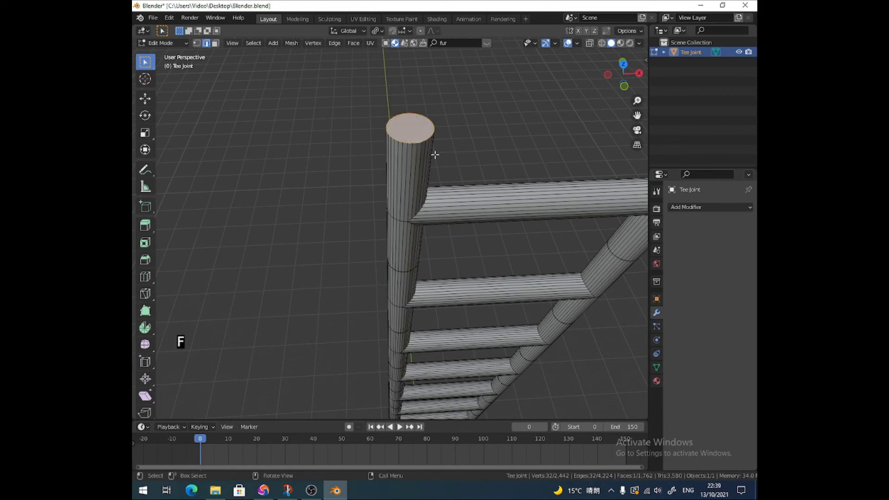
# From below, cap the right rail's bottom end and select the left rail's bottom rim.
pyautogui.press('ctrl+KP_7')
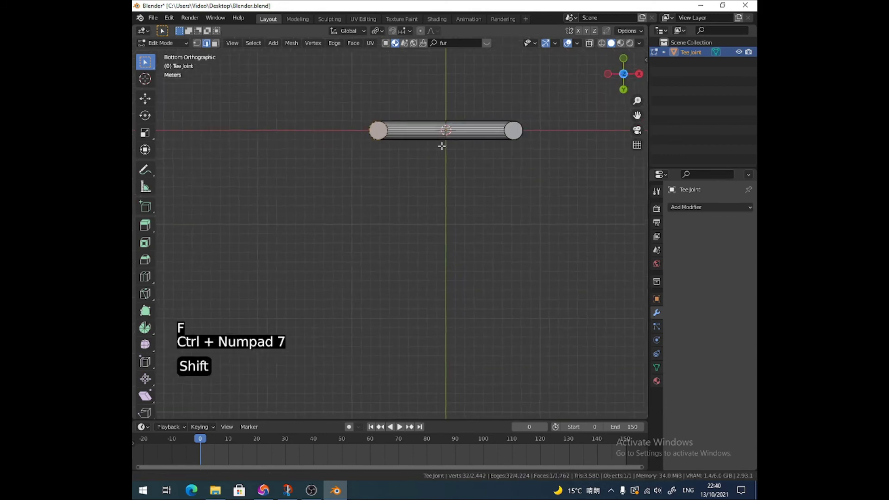
pyautogui.moveTo(440, 145)
pyautogui.mouseDown(button='middle')
pyautogui.moveTo(424, 166)
pyautogui.moveTo(462, 200)
pyautogui.moveTo(438, 151)
pyautogui.mouseUp(button='middle')
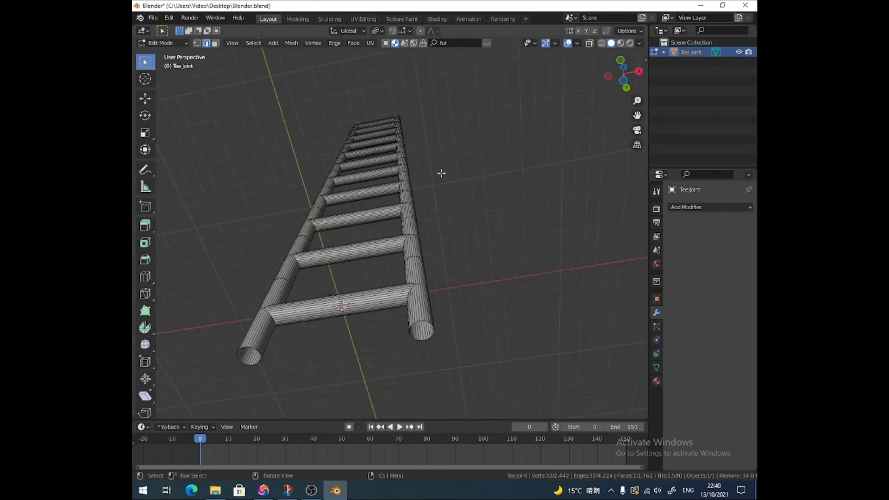
pyautogui.keyDown('alt'); pyautogui.click(419, 321); pyautogui.keyUp('alt')
pyautogui.press('f')
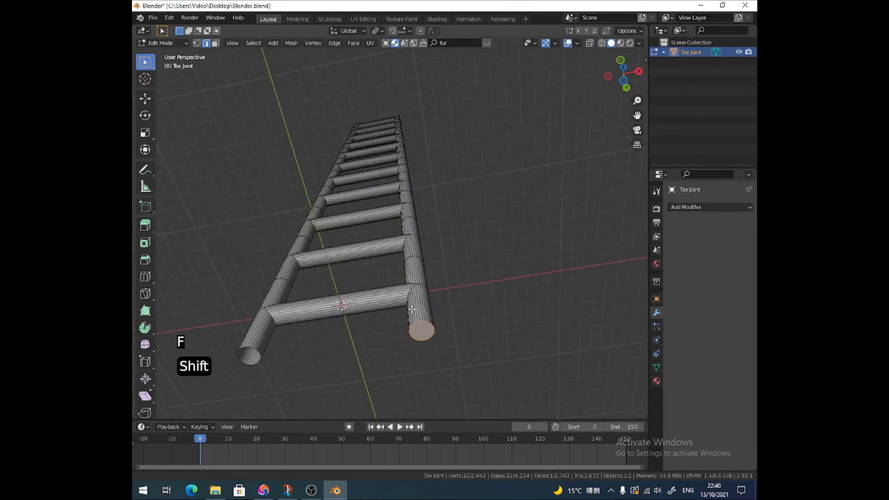
pyautogui.moveTo(419, 321); pyautogui.dragTo(443, 294, button='middle')
pyautogui.keyDown('alt'); pyautogui.click(420, 273); pyautogui.keyUp('alt')
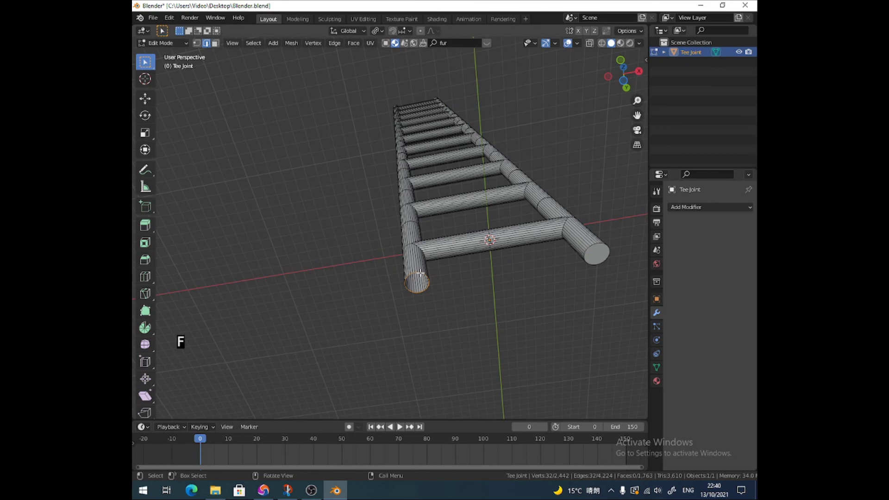
# Cap the left rail's bottom end and move both end caps about 7.6 m along Z.
pyautogui.press('f')
pyautogui.press('3')
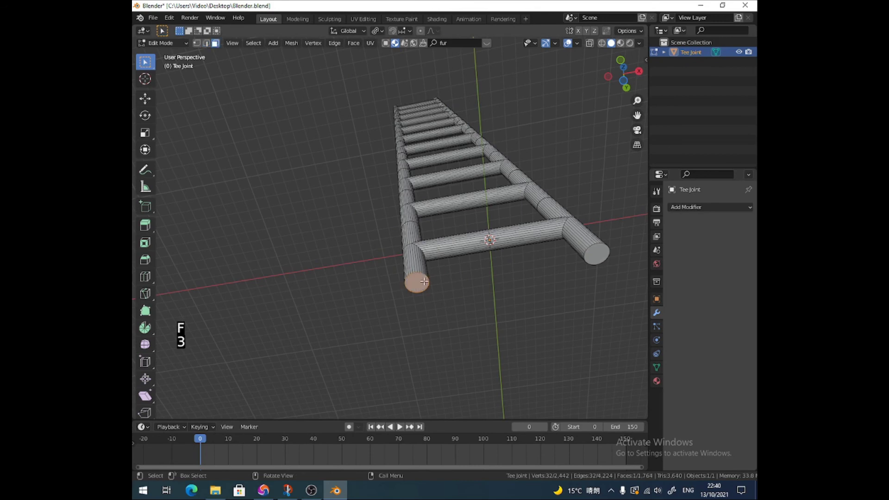
pyautogui.keyDown('shift'); pyautogui.click(594, 254); pyautogui.keyUp('shift')
pyautogui.press('KP_1')
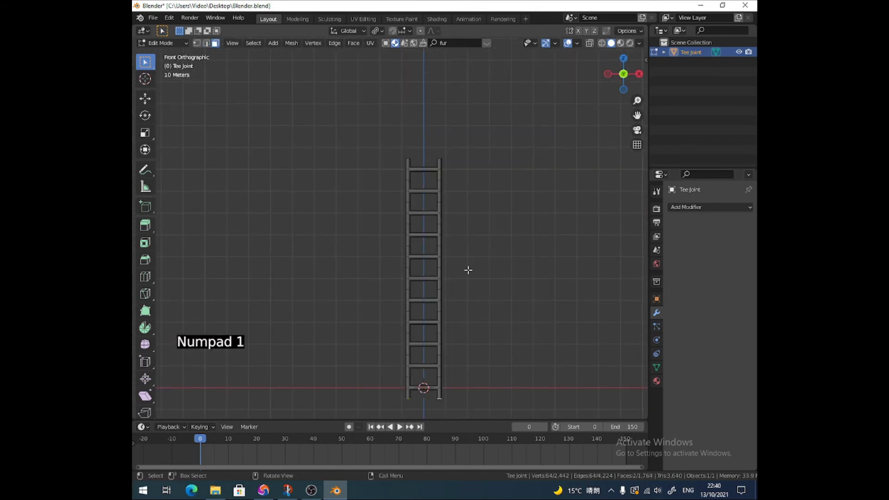
pyautogui.press('g')
pyautogui.press('z')
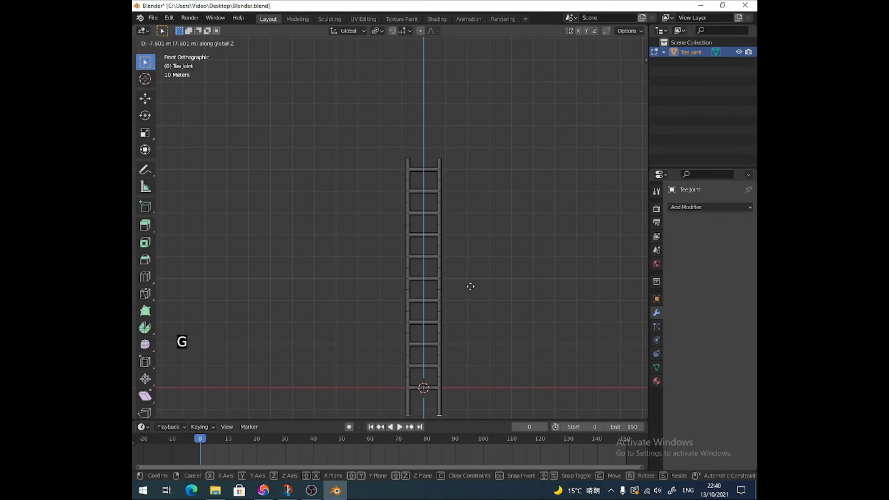
pyautogui.click(470, 286)
# Move the remaining end cap along Z to its final height and return to Object Mode.
pyautogui.moveTo(468, 268); pyautogui.dragTo(457, 208, button='middle')
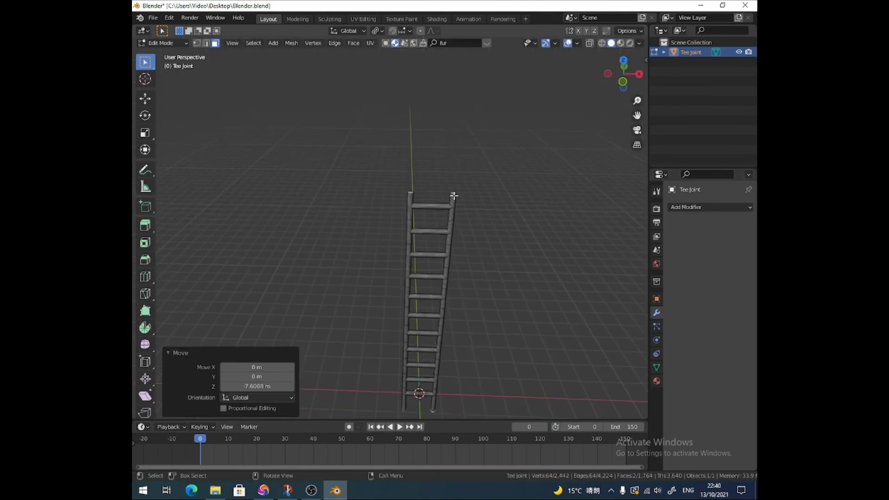
pyautogui.keyDown('shift'); pyautogui.click(453, 193); pyautogui.keyUp('shift')
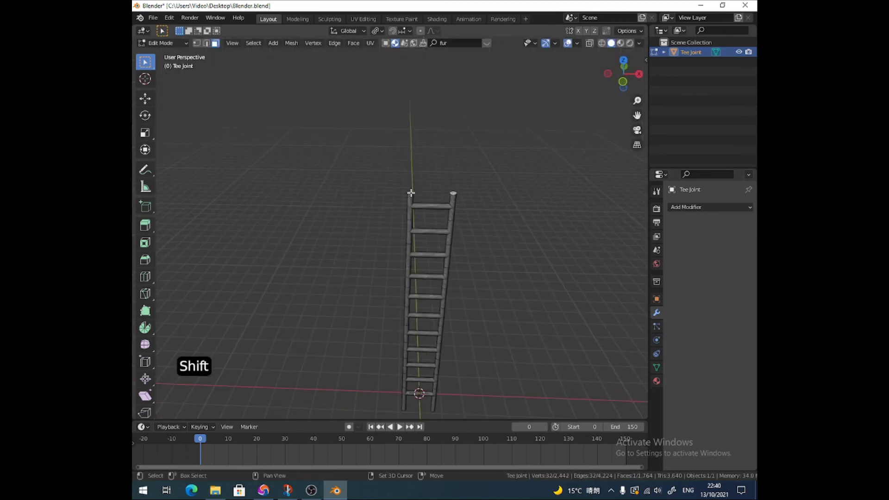
pyautogui.press('g')
pyautogui.press('z')
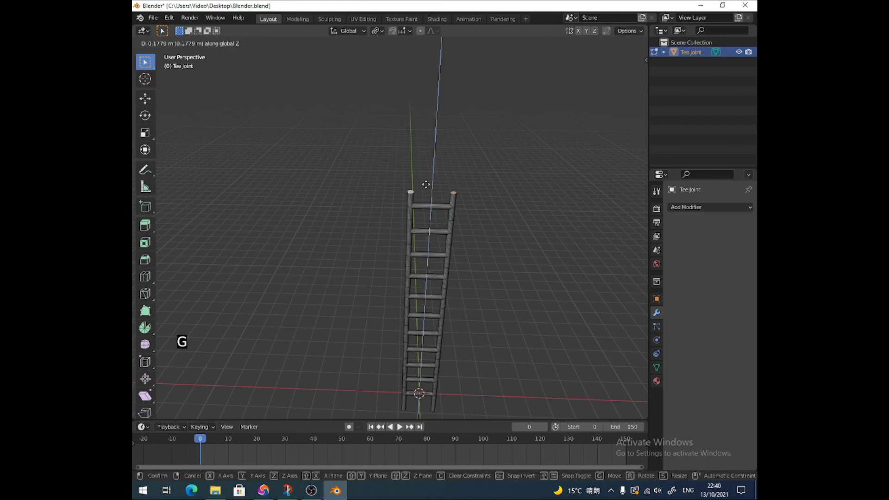
pyautogui.click(426, 172)
pyautogui.moveTo(479, 202)
pyautogui.mouseDown(button='middle')
pyautogui.moveTo(472, 221)
pyautogui.moveTo(468, 208)
pyautogui.mouseUp(button='middle')
pyautogui.press('Tab')
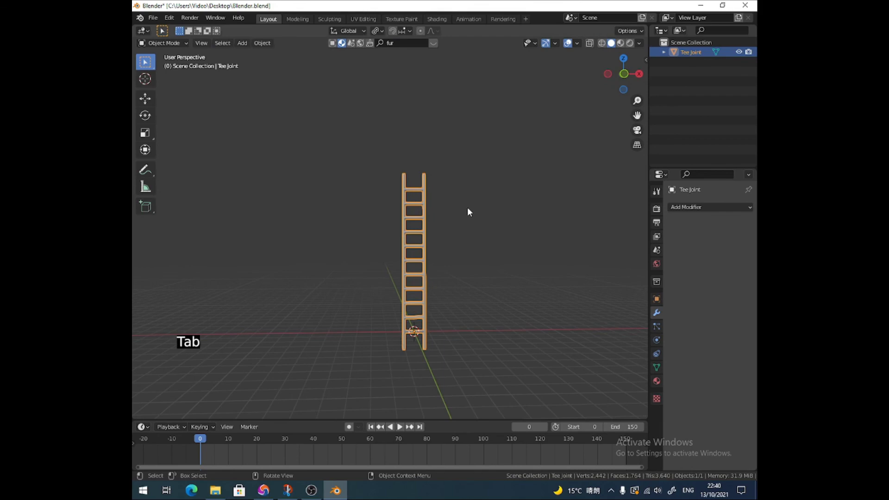